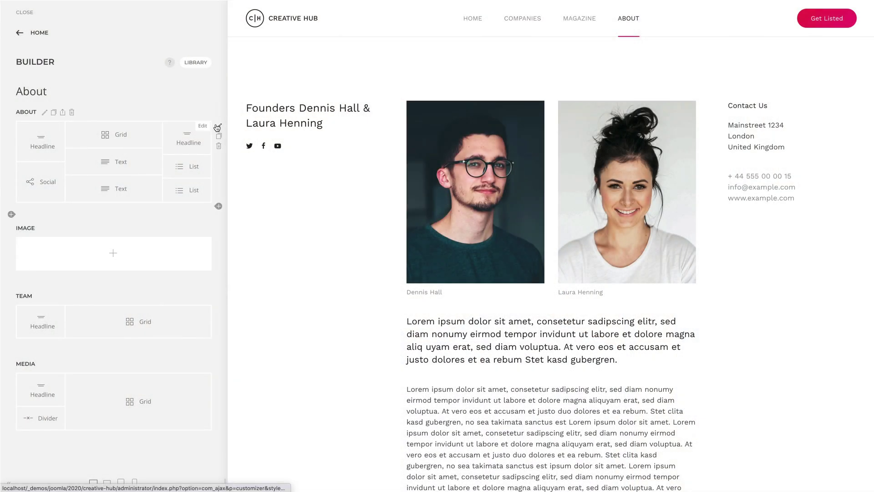
- Keep the first row's column 1 at 1/4 on Tablet Landscape, check its ordering, and bring up the grid layouts
{"action": "left_click", "coordinate": [217, 127]}
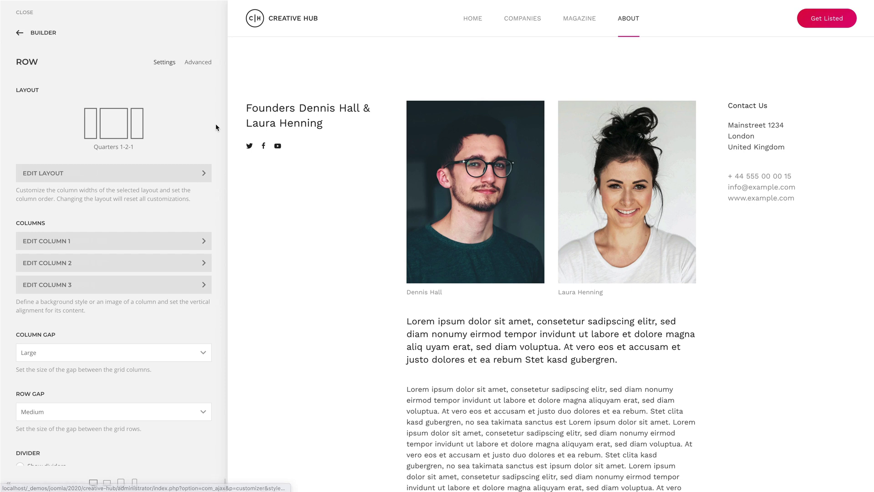
{"action": "left_click", "coordinate": [185, 174]}
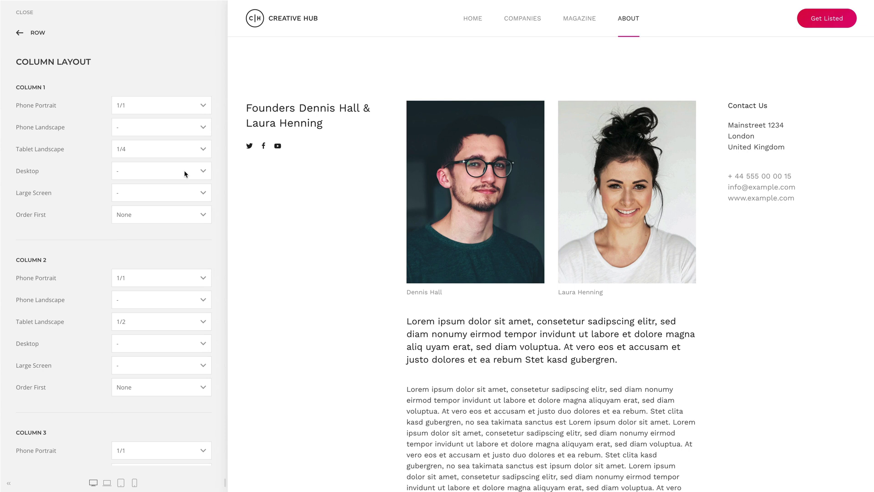
{"action": "left_click", "coordinate": [186, 154]}
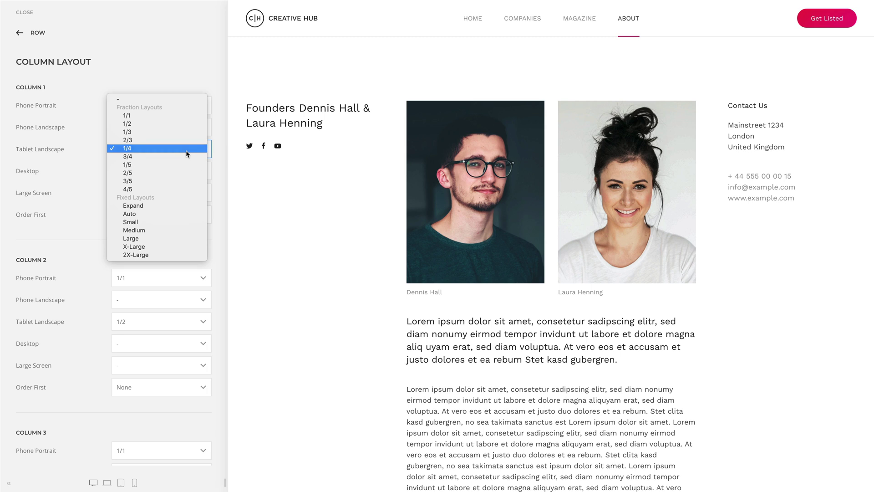
{"action": "left_click", "coordinate": [186, 152]}
{"action": "left_click", "coordinate": [182, 216]}
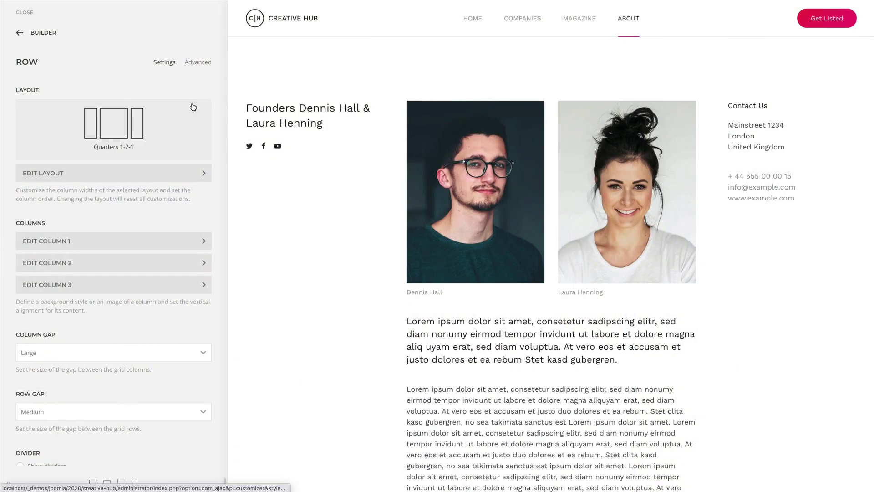
{"action": "left_click", "coordinate": [193, 104]}
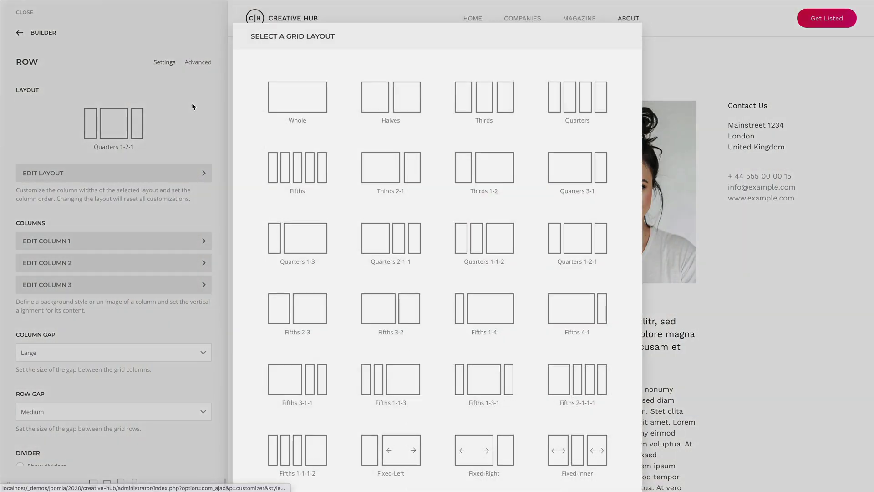
- Scroll through the grid layout choices in the Select a Grid Layout modal
{"action": "scroll", "coordinate": [239, 106], "scroll_direction": "down", "scroll_amount": 3}
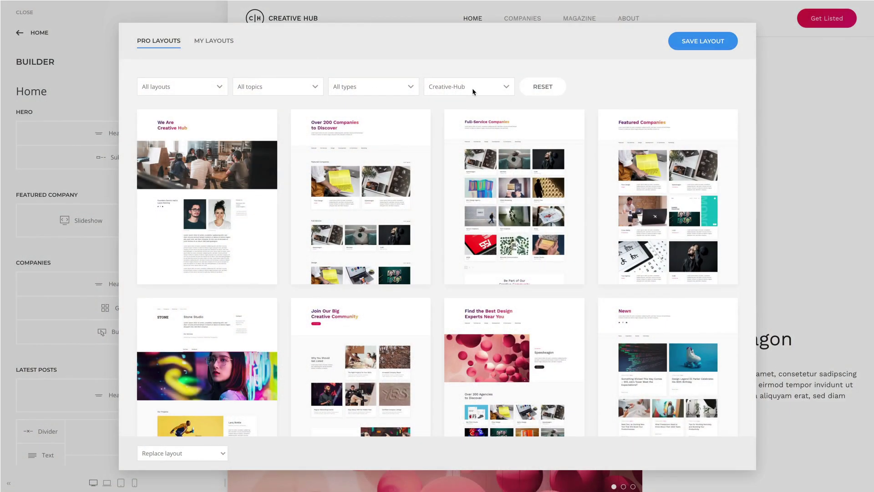
{"action": "left_click", "coordinate": [486, 89]}
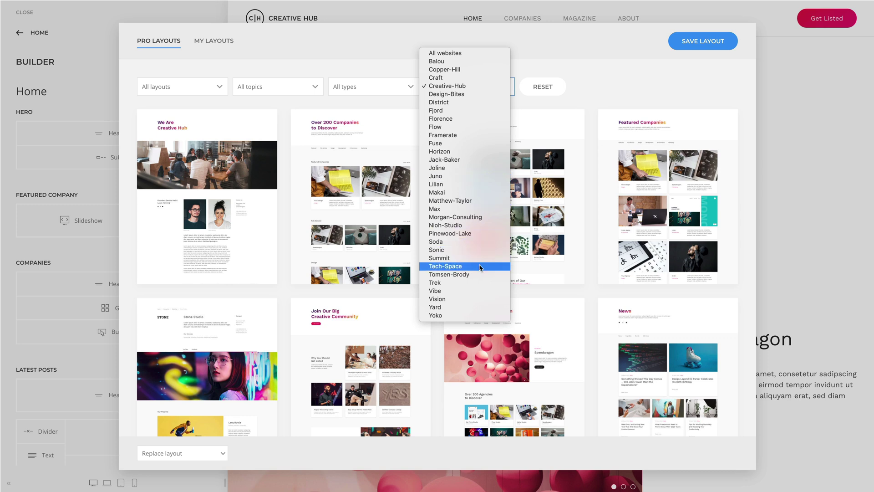
{"action": "left_click", "coordinate": [472, 86]}
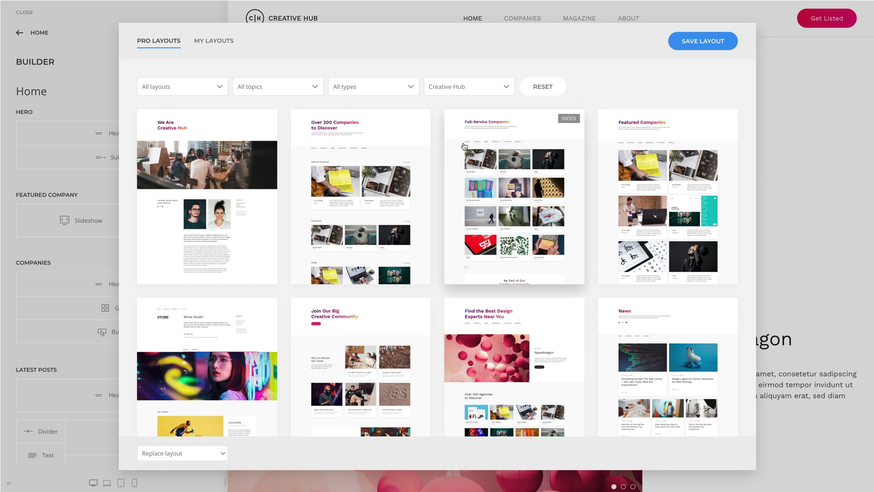
{"action": "scroll", "coordinate": [464, 141], "scroll_direction": "down", "scroll_amount": 5}
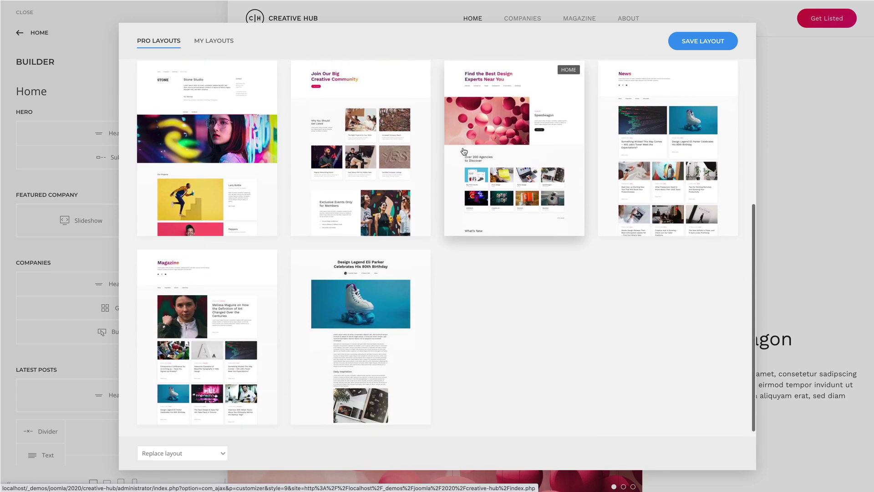
{"action": "scroll", "coordinate": [464, 151], "scroll_direction": "up", "scroll_amount": 4}
{"action": "scroll", "coordinate": [464, 151], "scroll_direction": "up", "scroll_amount": 2}
{"action": "left_click", "coordinate": [214, 86]}
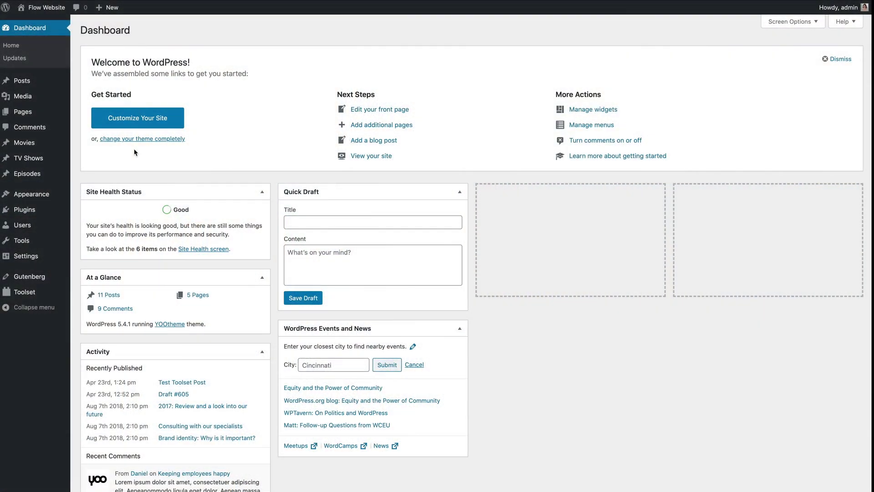
- Browse the Toolset Dashboard's custom post types and open the Post Field Group
{"action": "left_click", "coordinate": [24, 292]}
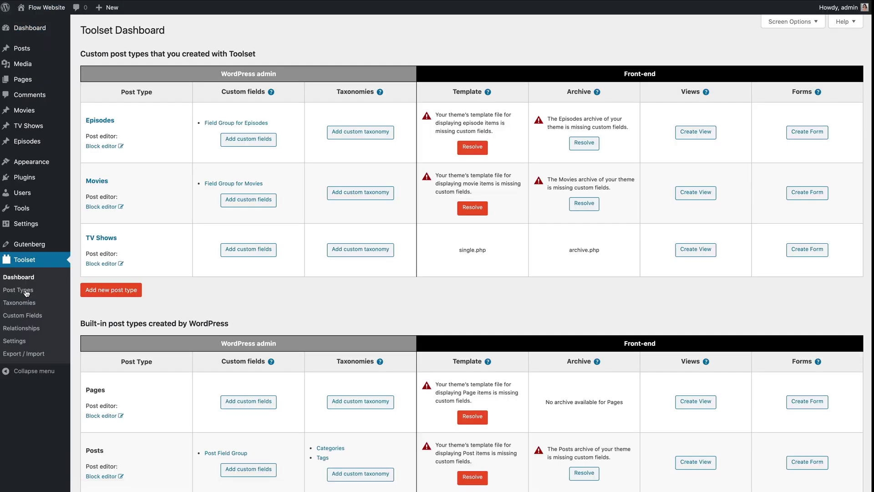
{"action": "scroll", "coordinate": [177, 299], "scroll_direction": "down", "scroll_amount": 1}
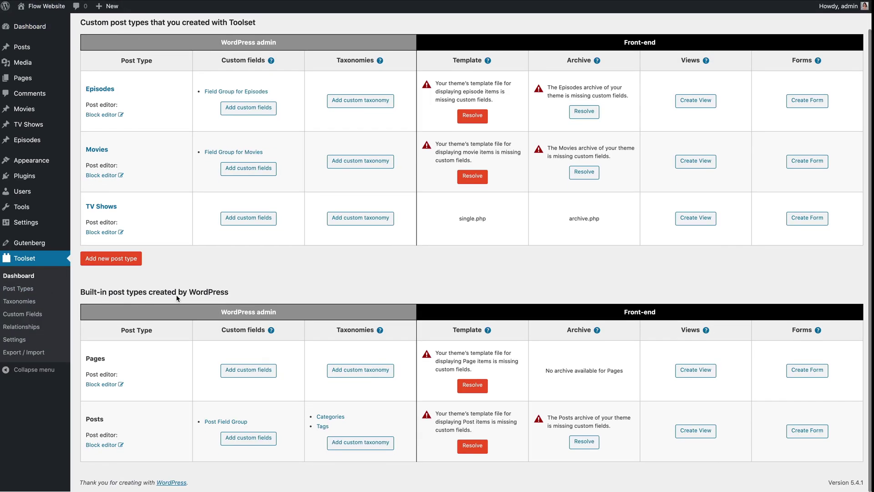
{"action": "left_click", "coordinate": [240, 423]}
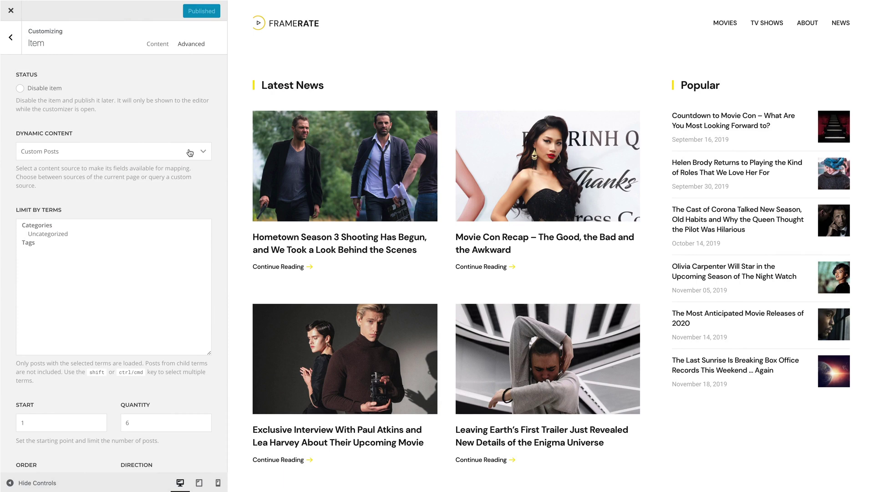
- Feed the Popular list from Popular Posts and review its Order and Time Range options
{"action": "left_click", "coordinate": [190, 152]}
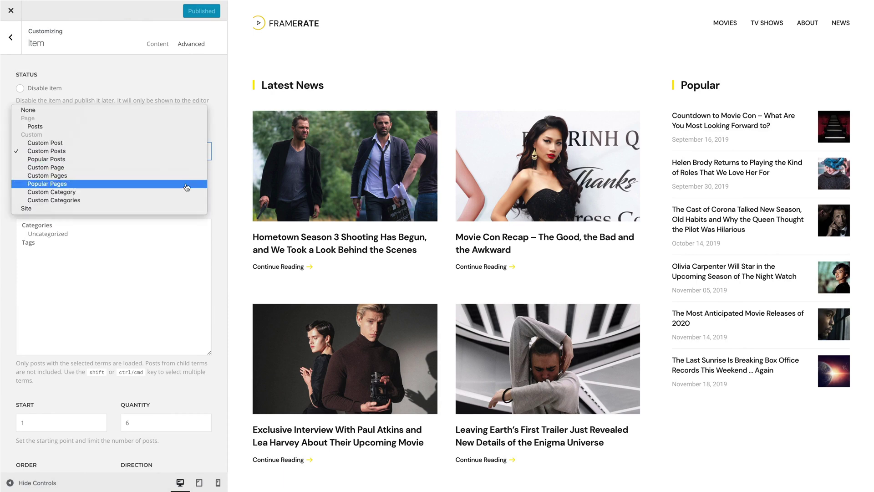
{"action": "left_click", "coordinate": [181, 159]}
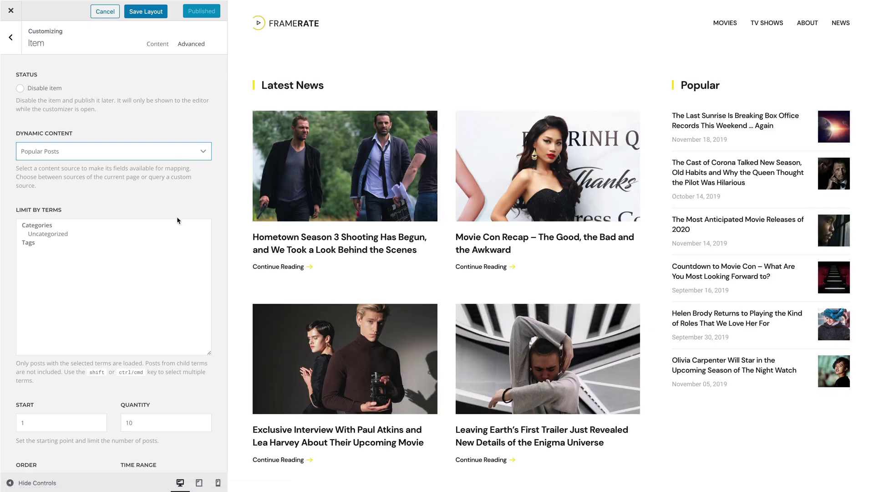
{"action": "scroll", "coordinate": [177, 223], "scroll_direction": "down", "scroll_amount": 3}
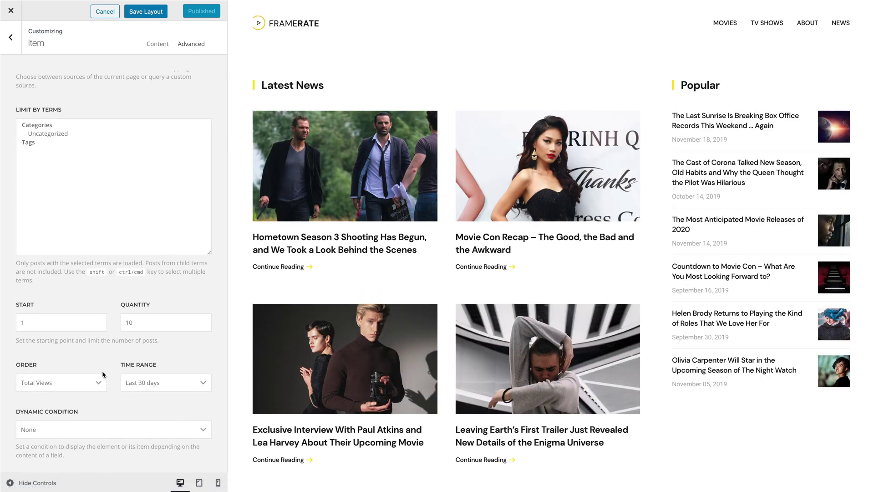
{"action": "left_click", "coordinate": [99, 382]}
{"action": "left_click", "coordinate": [199, 383]}
{"action": "left_click", "coordinate": [199, 384]}
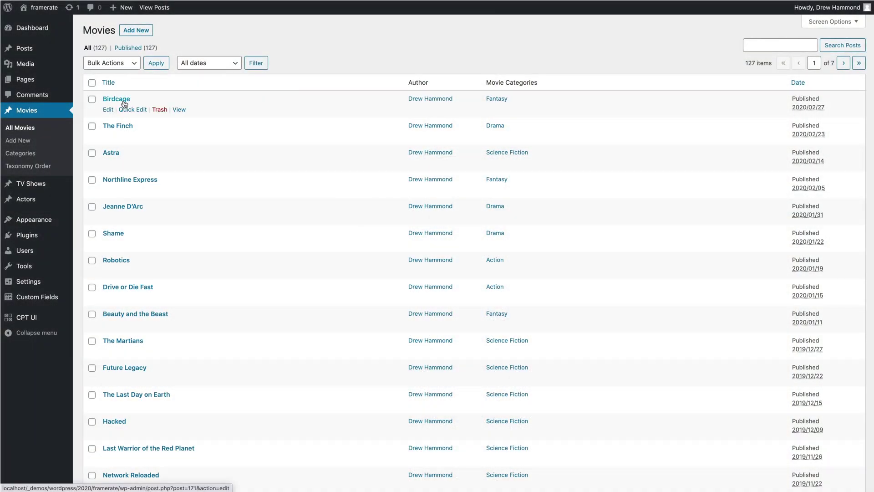
- Edit the Birdcage movie and launch the YOOtheme Builder for it
{"action": "left_click", "coordinate": [124, 103]}
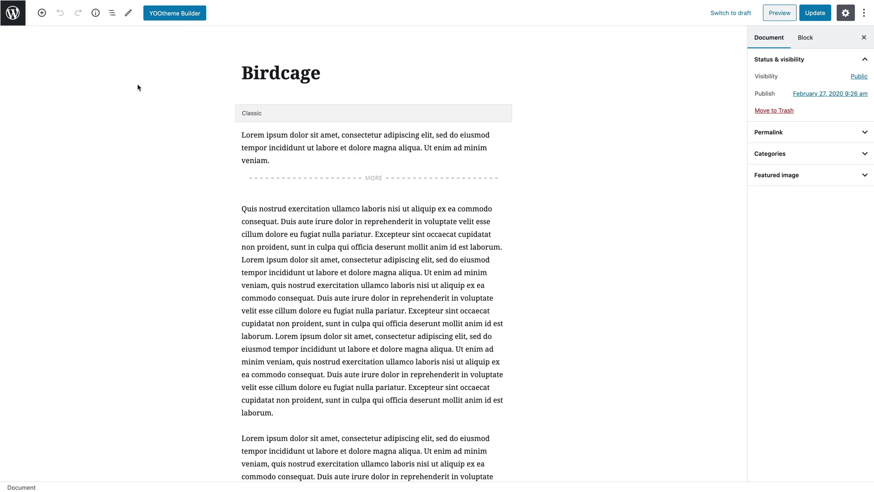
{"action": "left_click", "coordinate": [183, 18]}
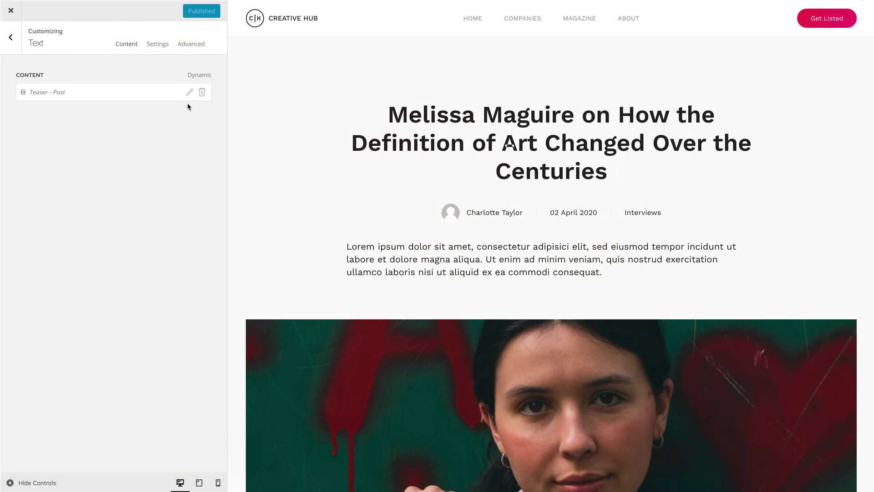
{"action": "left_click", "coordinate": [189, 93]}
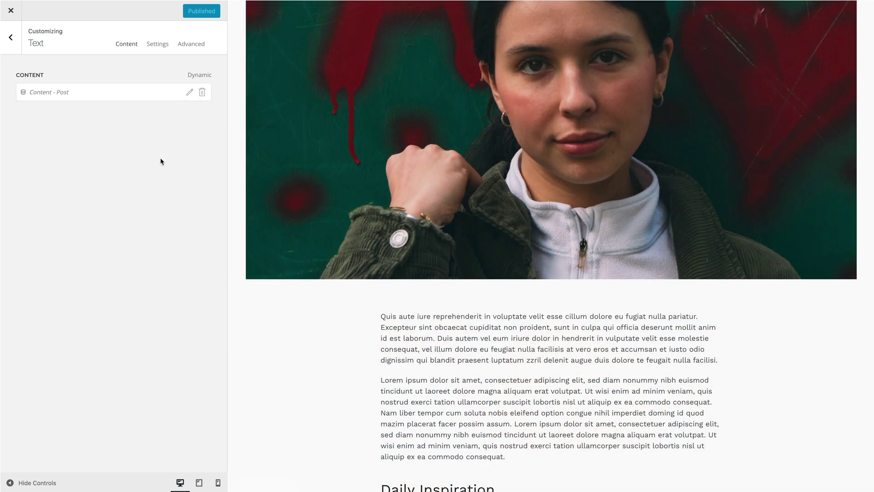
{"action": "left_click", "coordinate": [190, 92]}
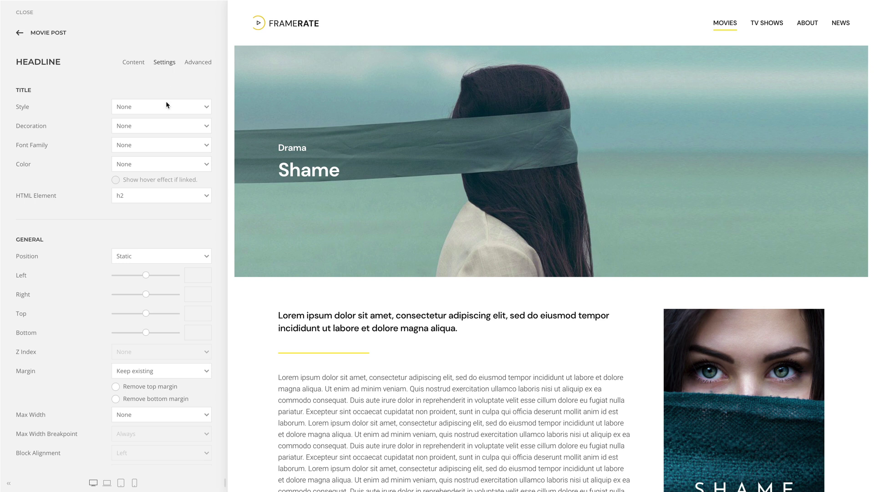
- Keep the headline's Visibility at Hidden Small (Phone Landscape) and return to the Movie Post layout
{"action": "scroll", "coordinate": [166, 103], "scroll_direction": "down", "scroll_amount": 3}
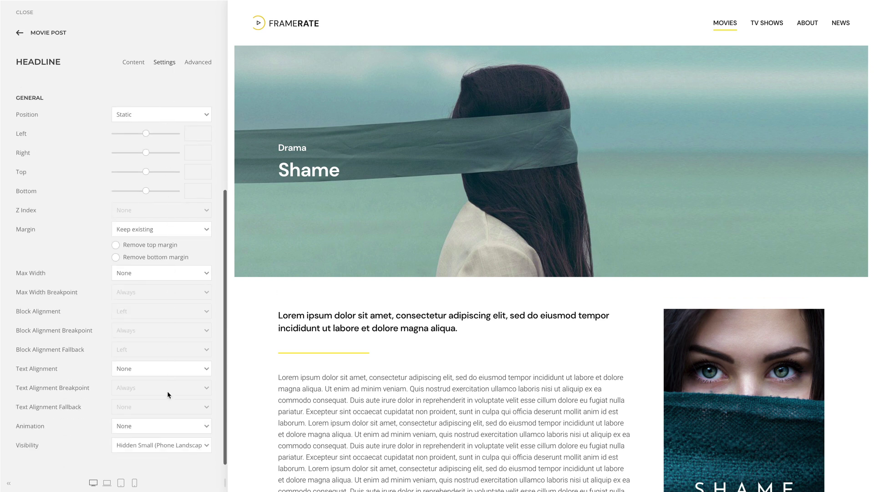
{"action": "left_click", "coordinate": [168, 444]}
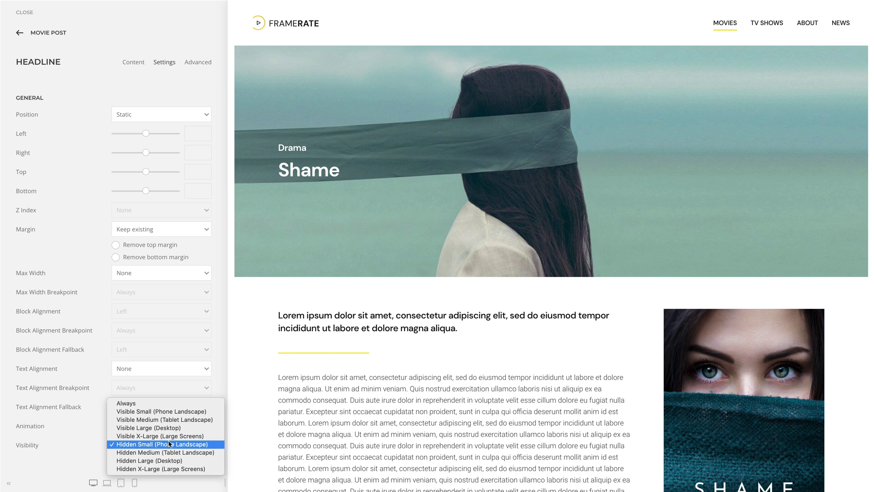
{"action": "left_click", "coordinate": [51, 37]}
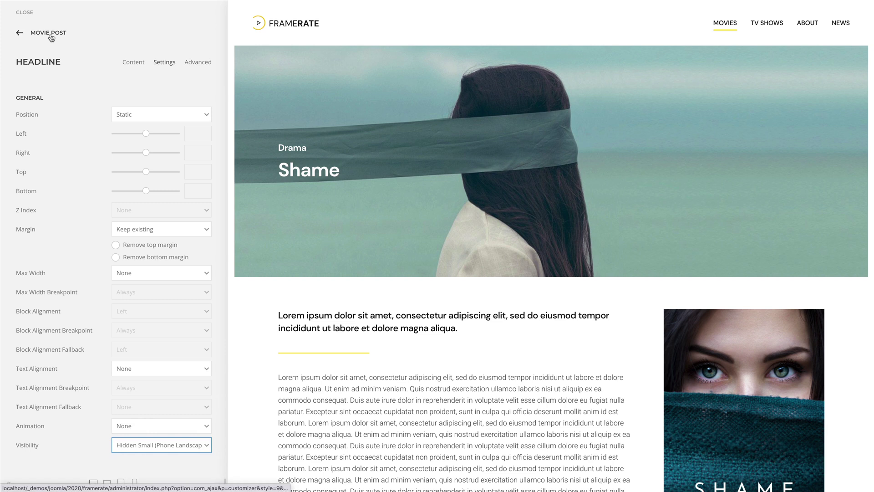
{"action": "left_click", "coordinate": [51, 37]}
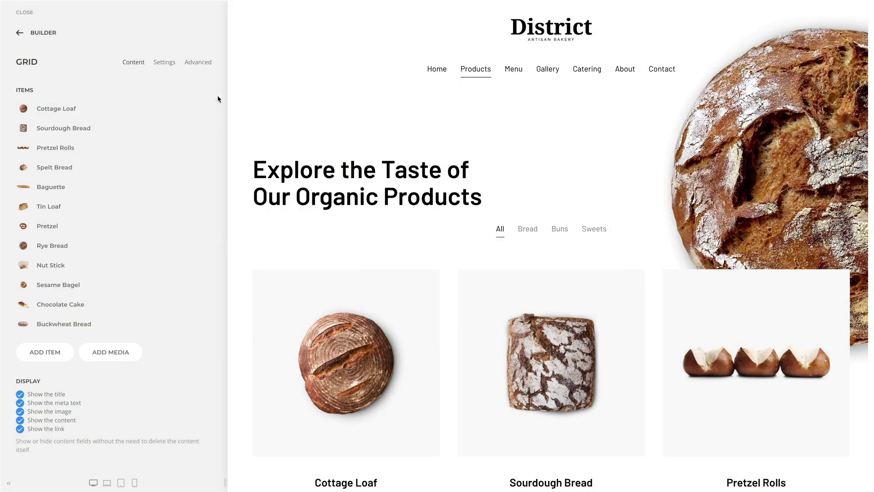
- Disable the Cottage Loaf item in its Advanced settings and return to the product grid's item list
{"action": "left_click", "coordinate": [169, 109]}
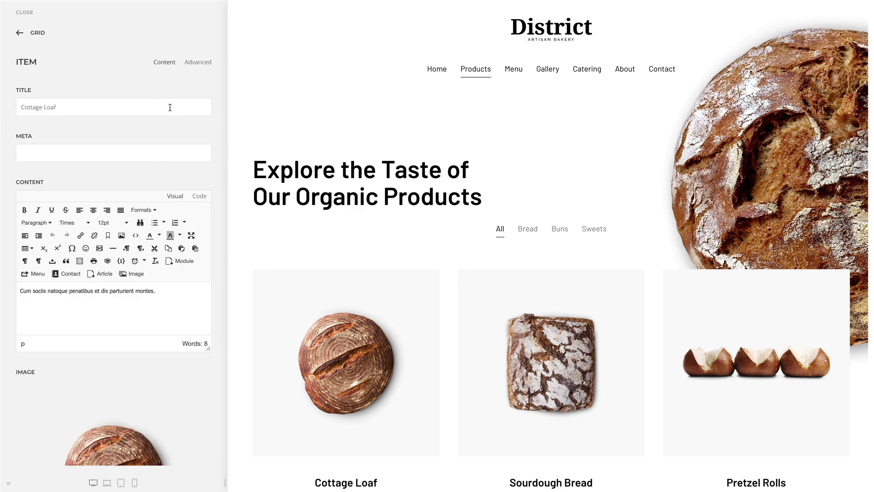
{"action": "left_click", "coordinate": [193, 69]}
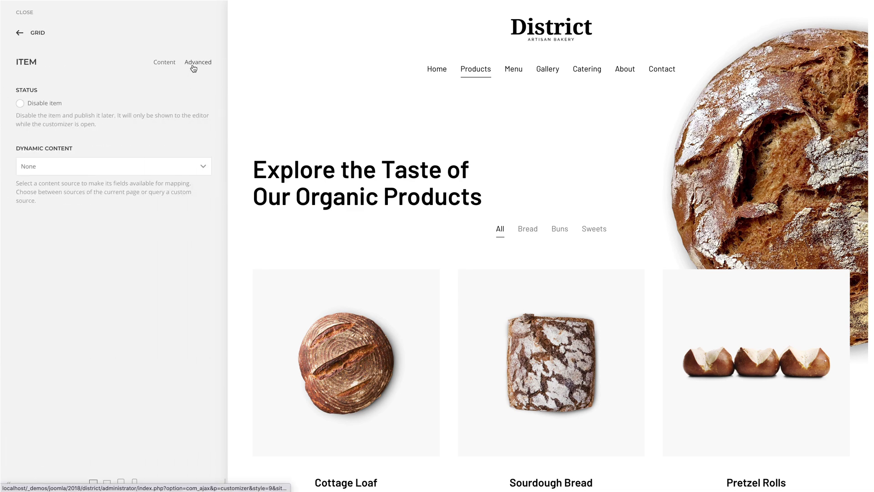
{"action": "left_click", "coordinate": [20, 104]}
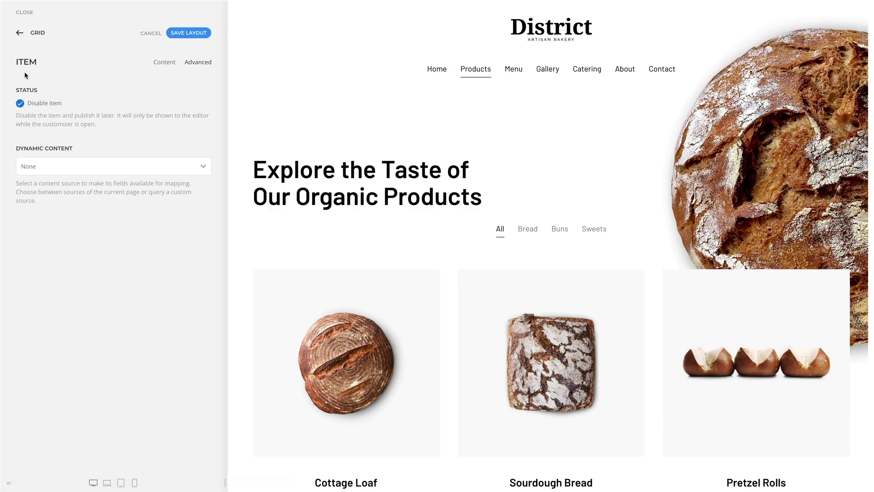
{"action": "left_click", "coordinate": [26, 33]}
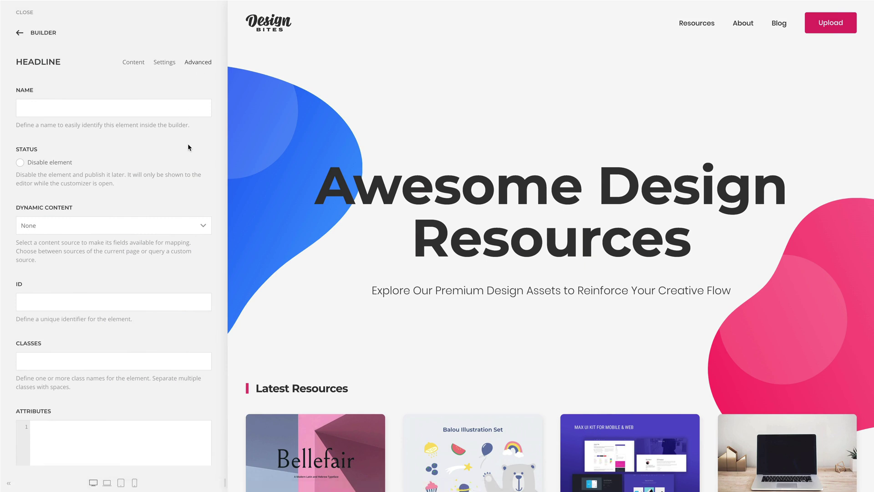
- Scroll down through the headline's Advanced settings
{"action": "scroll", "coordinate": [188, 145], "scroll_direction": "down", "scroll_amount": 7}
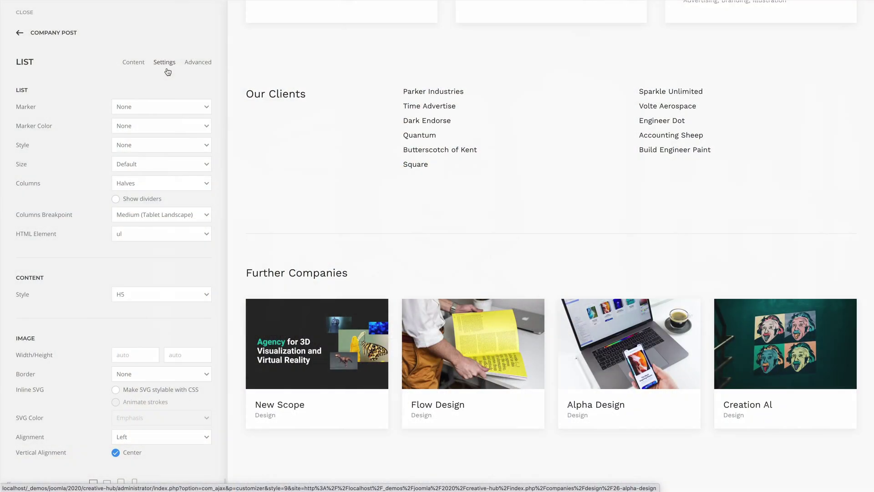
- Give the Our Clients list Disc markers and Thirds columns, and check its HTML Element choices
{"action": "left_click", "coordinate": [173, 106]}
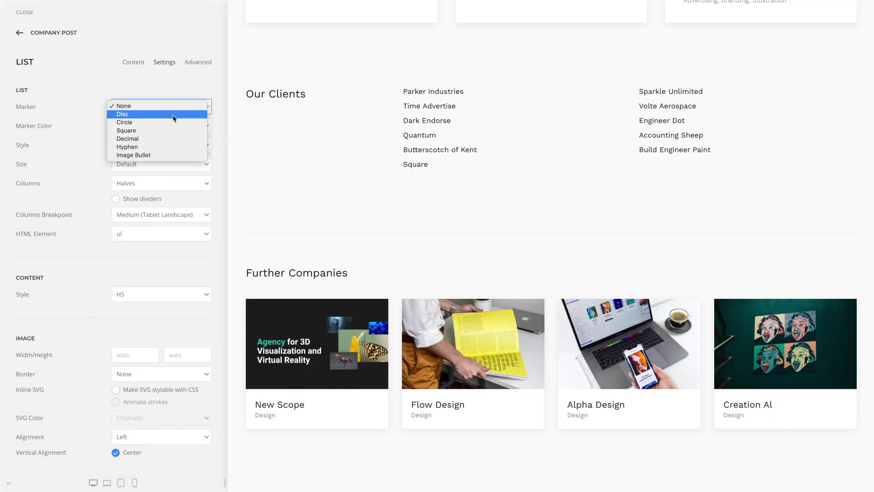
{"action": "left_click", "coordinate": [173, 115]}
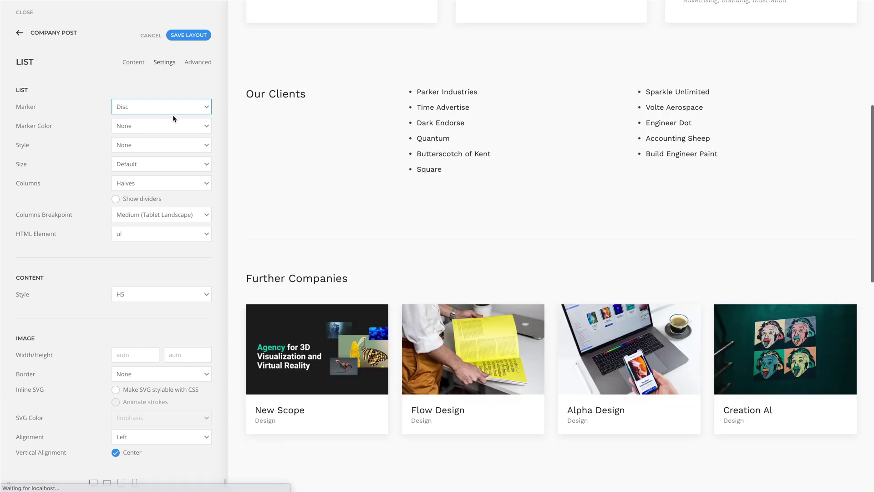
{"action": "left_click", "coordinate": [172, 182]}
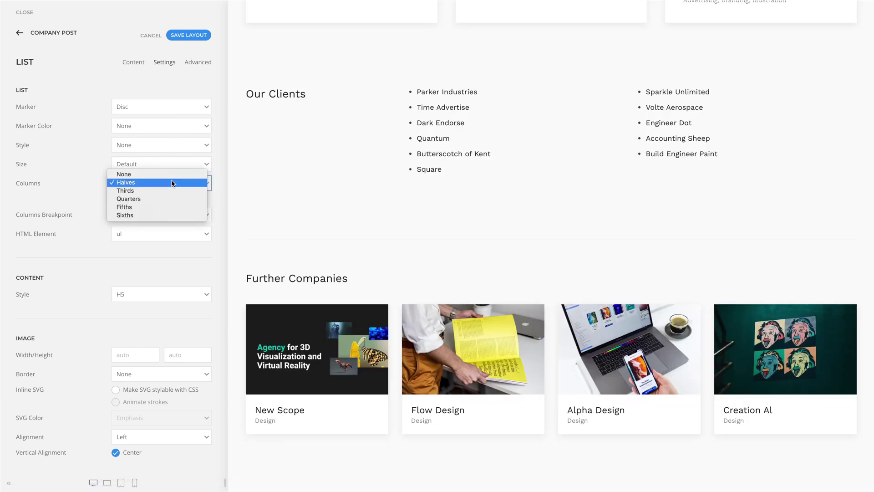
{"action": "left_click", "coordinate": [172, 190]}
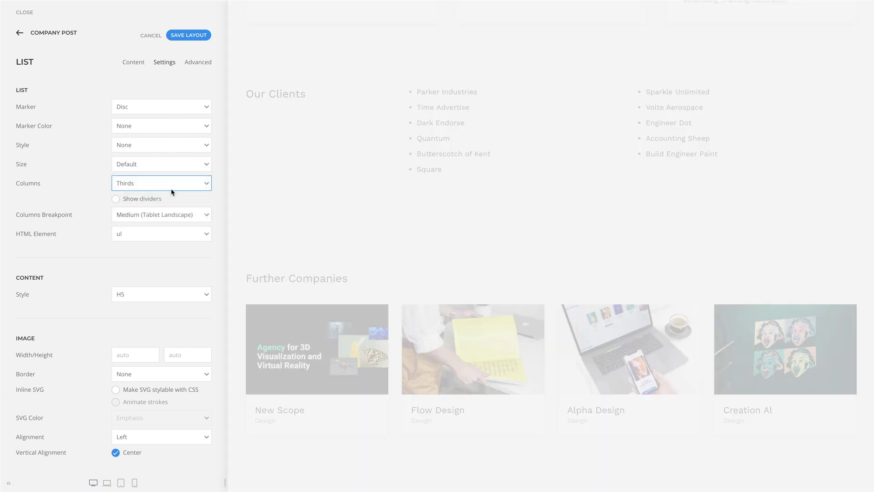
{"action": "left_click", "coordinate": [173, 233]}
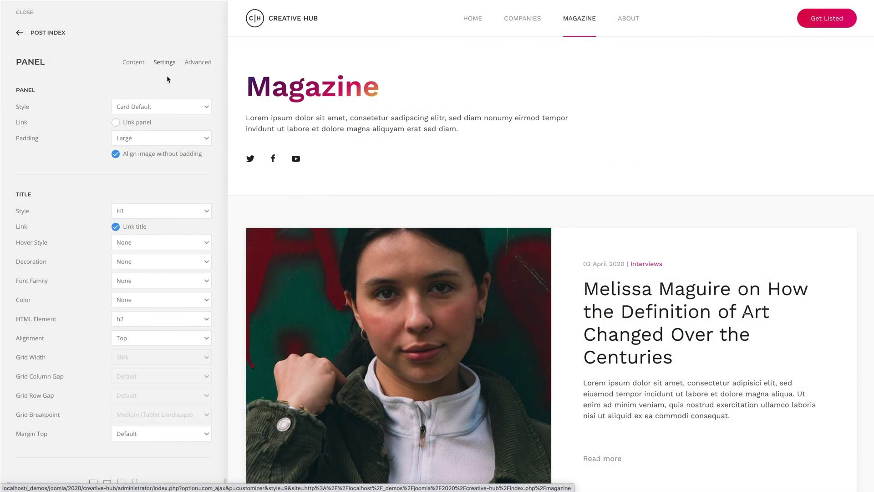
- Scroll through the Magazine panel settings in the Balou customizer
{"action": "scroll", "coordinate": [162, 108], "scroll_direction": "down", "scroll_amount": 10}
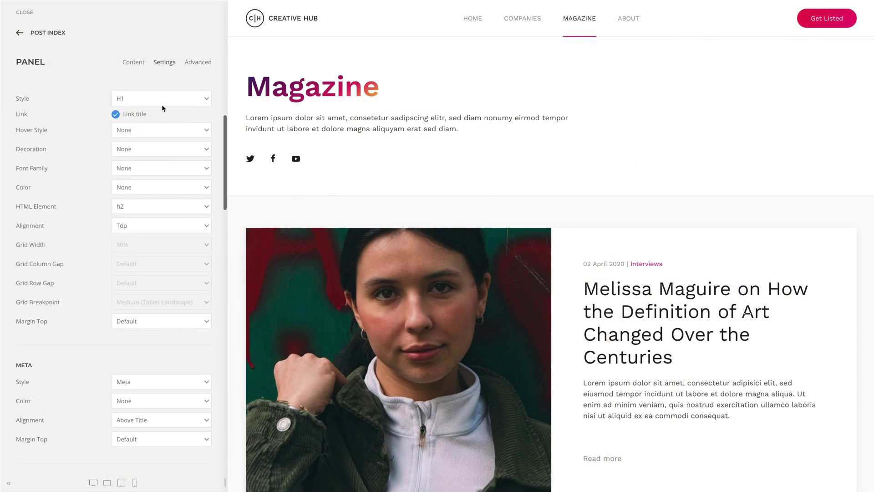
{"action": "scroll", "coordinate": [162, 108], "scroll_direction": "down", "scroll_amount": 4}
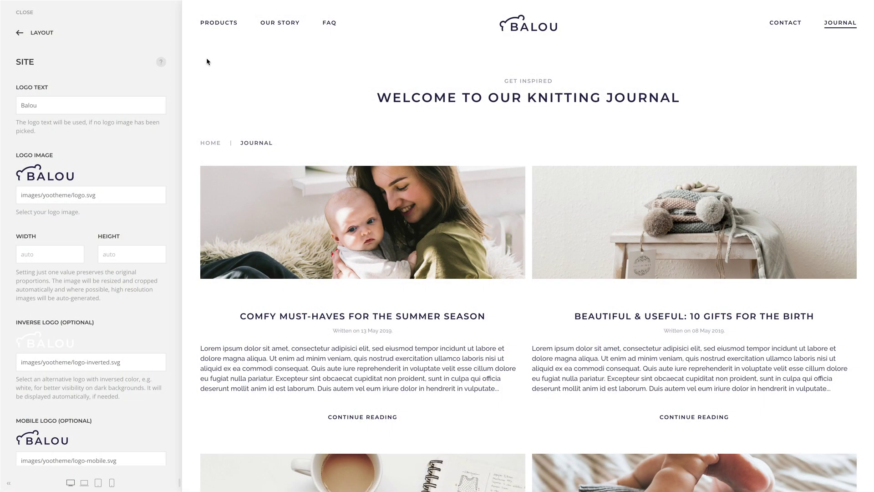
{"action": "scroll", "coordinate": [140, 100], "scroll_direction": "down", "scroll_amount": 15}
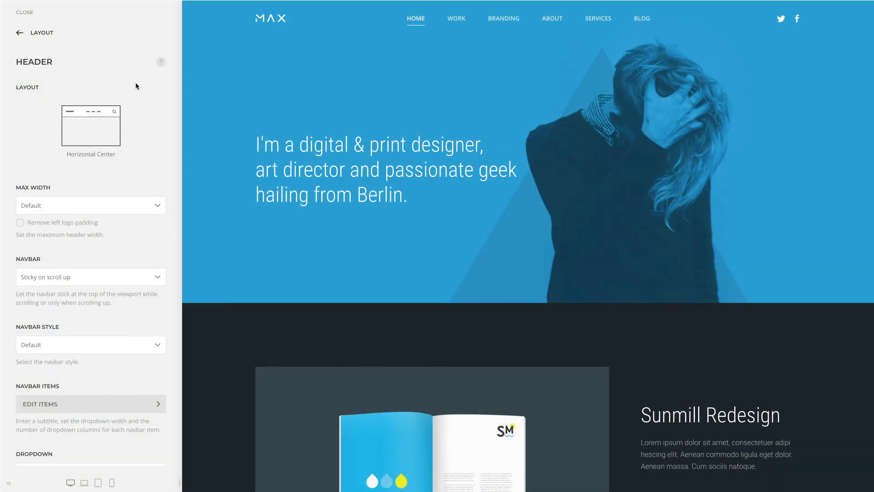
- Scroll the MAX header settings to Social Icons and focus the Social Icons Size field
{"action": "scroll", "coordinate": [136, 82], "scroll_direction": "down", "scroll_amount": 2}
{"action": "scroll", "coordinate": [135, 83], "scroll_direction": "down", "scroll_amount": 9}
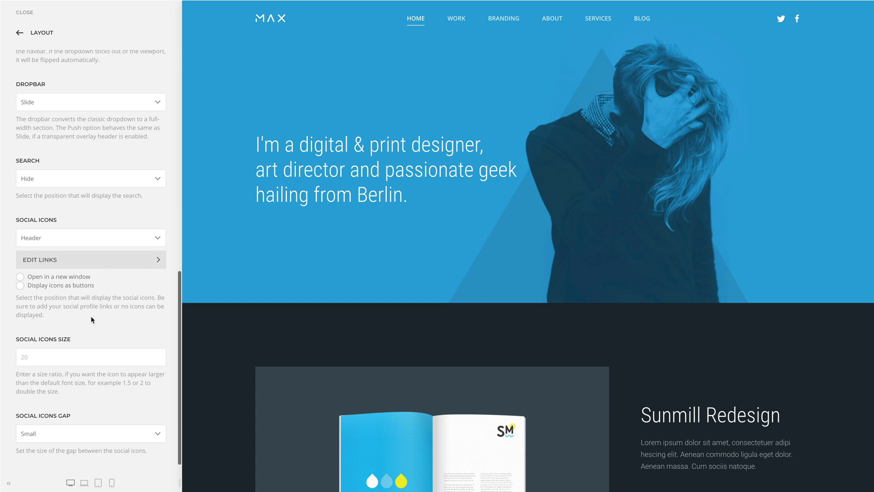
{"action": "left_click", "coordinate": [78, 353]}
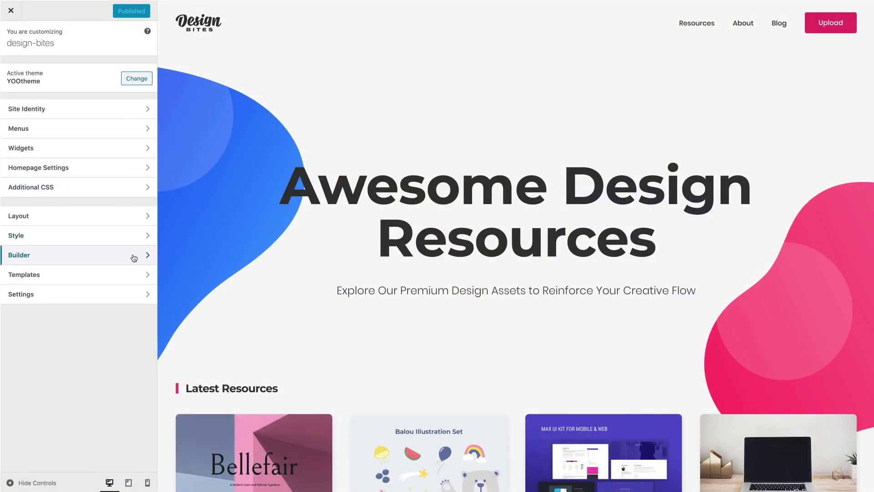
- Open the home page builder, browse its YOOtheme help video list, then return to the main menu
{"action": "left_click", "coordinate": [134, 257]}
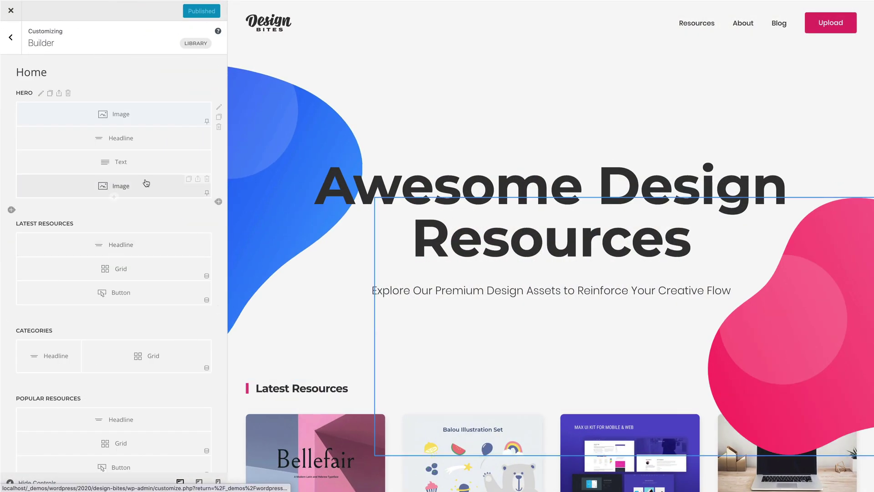
{"action": "left_click", "coordinate": [218, 33]}
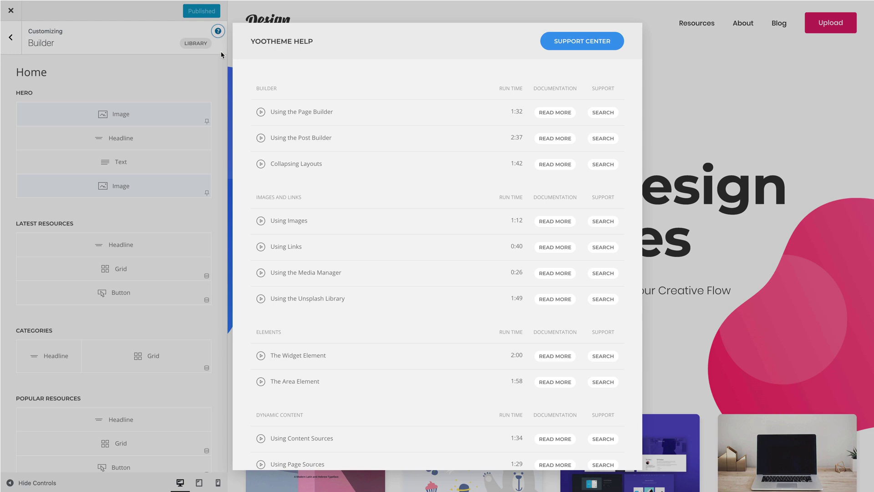
{"action": "scroll", "coordinate": [247, 134], "scroll_direction": "down", "scroll_amount": 6}
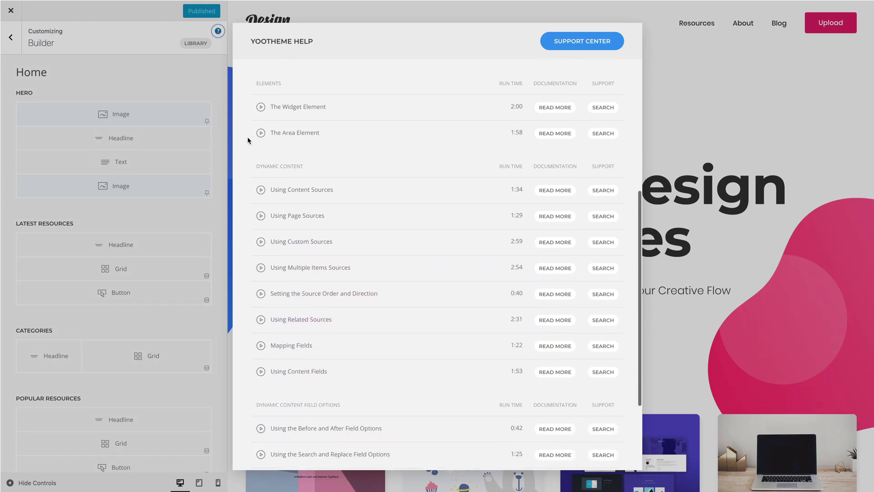
{"action": "scroll", "coordinate": [249, 141], "scroll_direction": "down", "scroll_amount": 1}
{"action": "scroll", "coordinate": [249, 141], "scroll_direction": "down", "scroll_amount": 1}
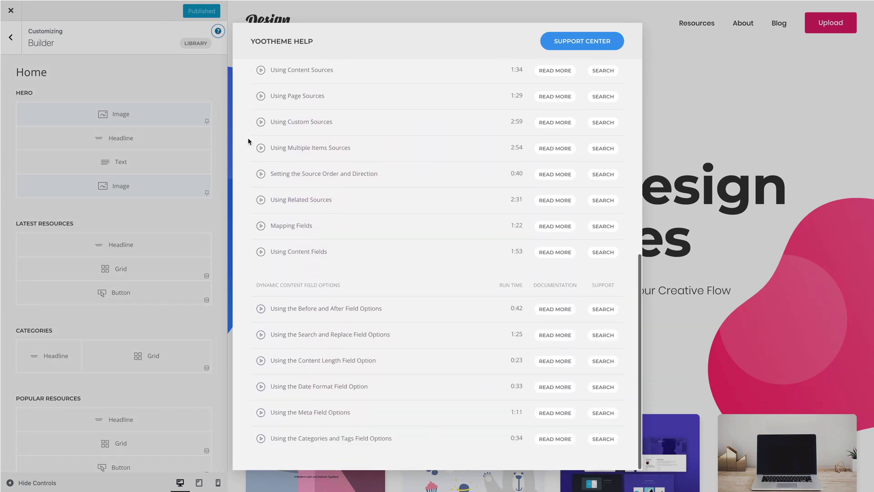
{"action": "left_click", "coordinate": [204, 89]}
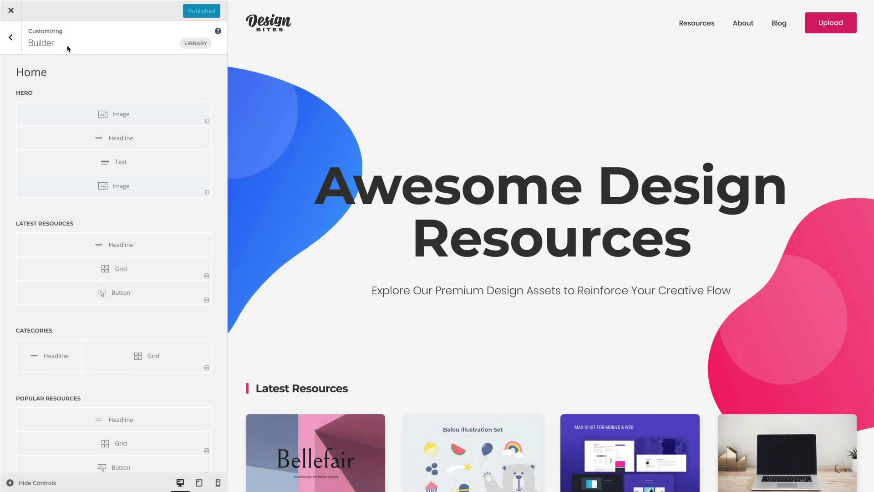
{"action": "left_click", "coordinate": [10, 38]}
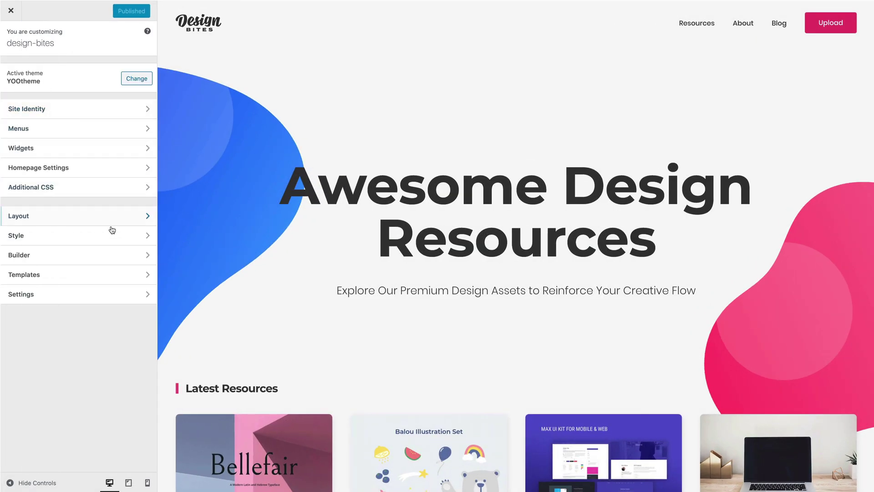
- Open the Templates panel and view its help videos
{"action": "left_click", "coordinate": [122, 274]}
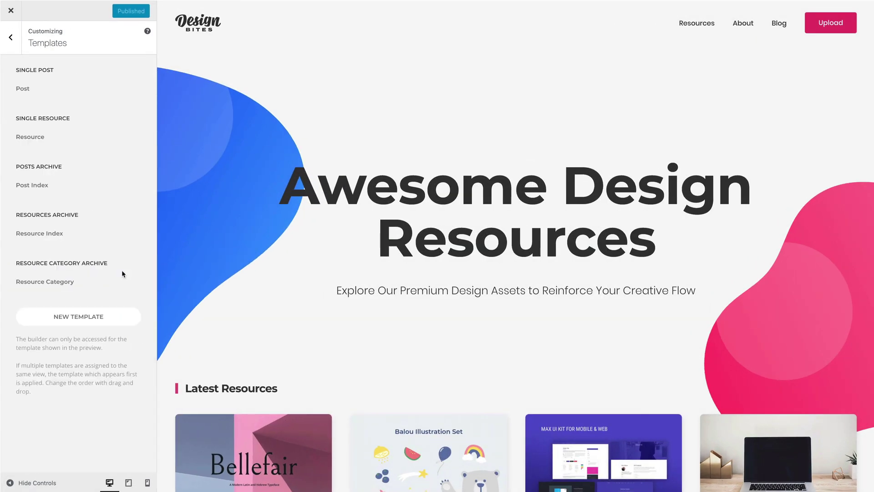
{"action": "left_click", "coordinate": [147, 31]}
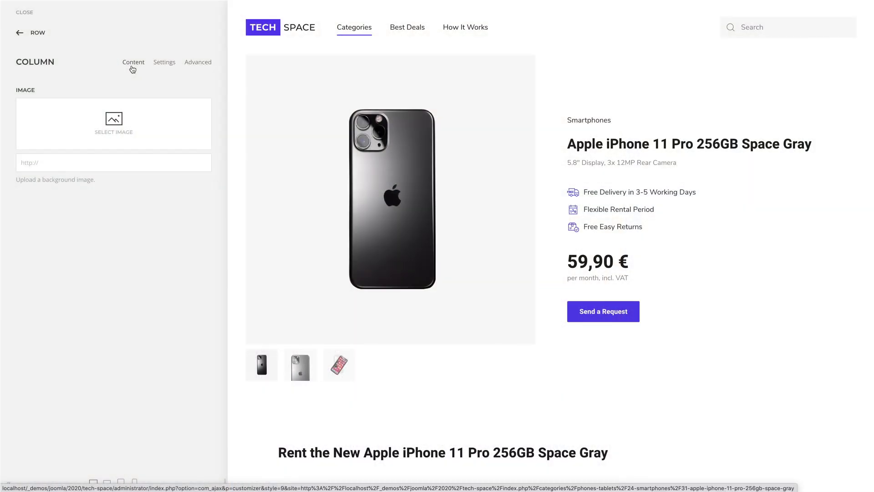
- Review the Tech Space column's Settings and Advanced options, scrolling through the advanced fields
{"action": "left_click", "coordinate": [164, 69]}
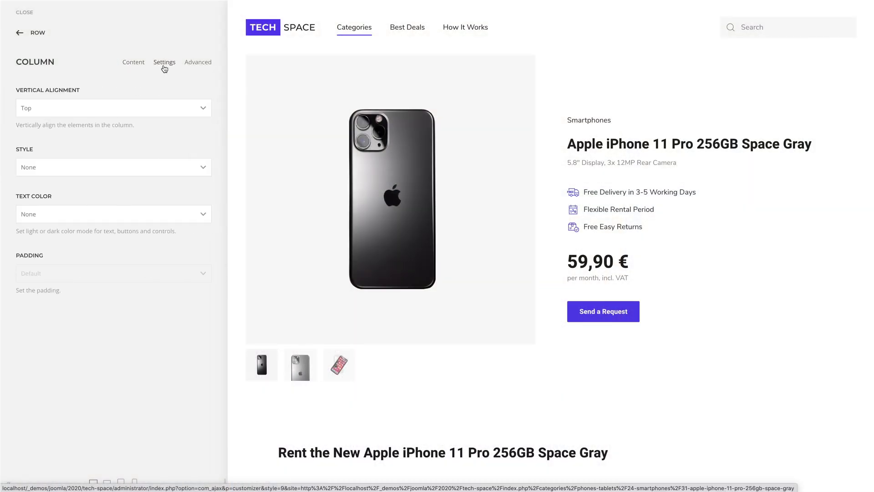
{"action": "left_click", "coordinate": [196, 69]}
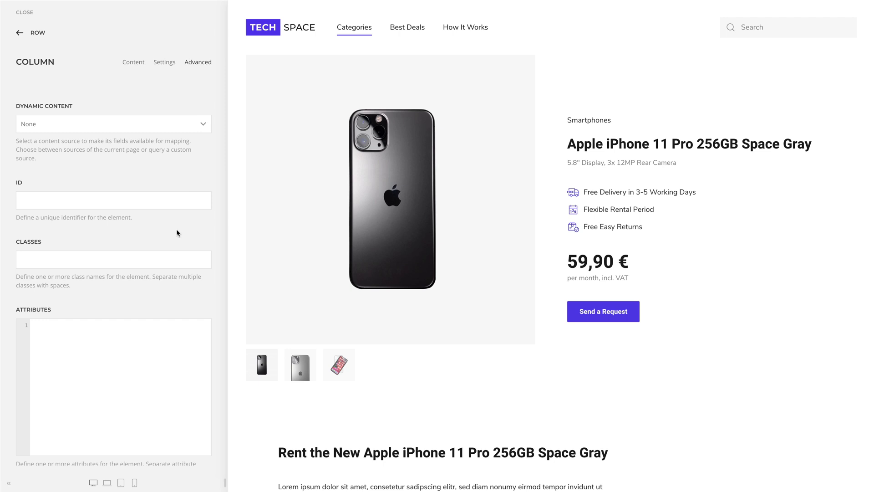
{"action": "scroll", "coordinate": [176, 232], "scroll_direction": "down", "scroll_amount": 3}
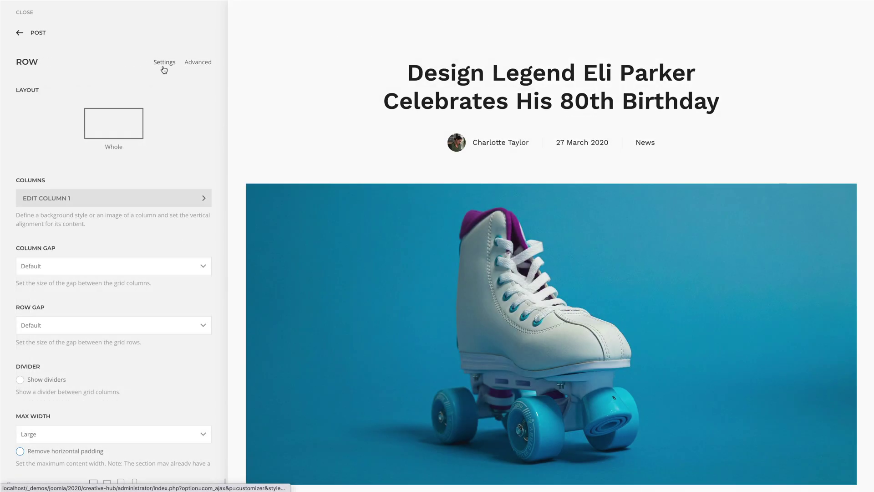
- Remove the article row's horizontal padding, preview at tablet width, and centre the Fonts grid columns
{"action": "scroll", "coordinate": [157, 101], "scroll_direction": "down", "scroll_amount": 12}
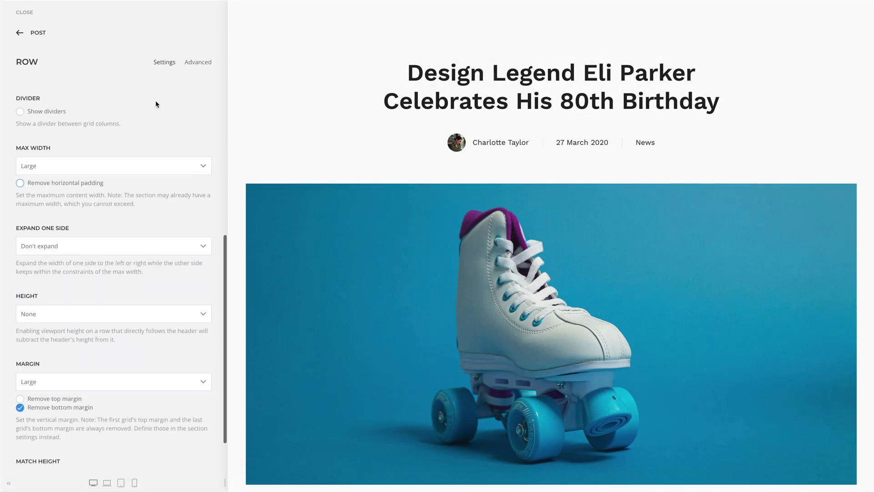
{"action": "left_click", "coordinate": [21, 184]}
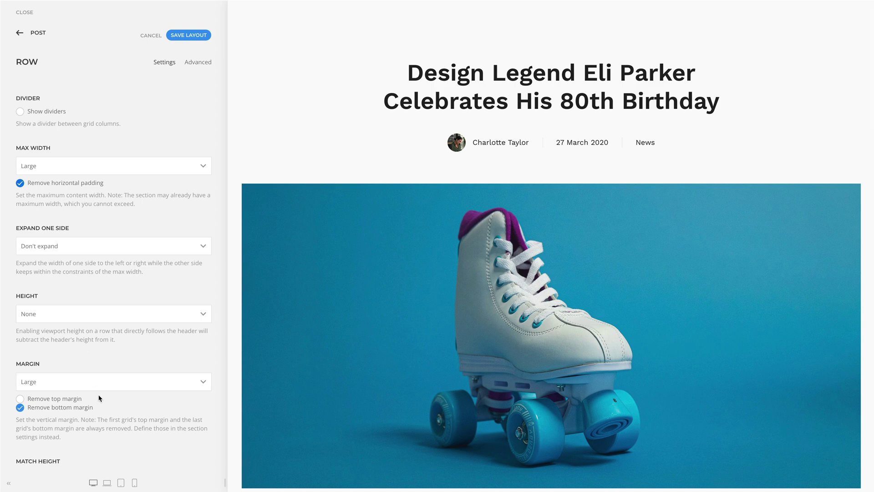
{"action": "left_click", "coordinate": [120, 482]}
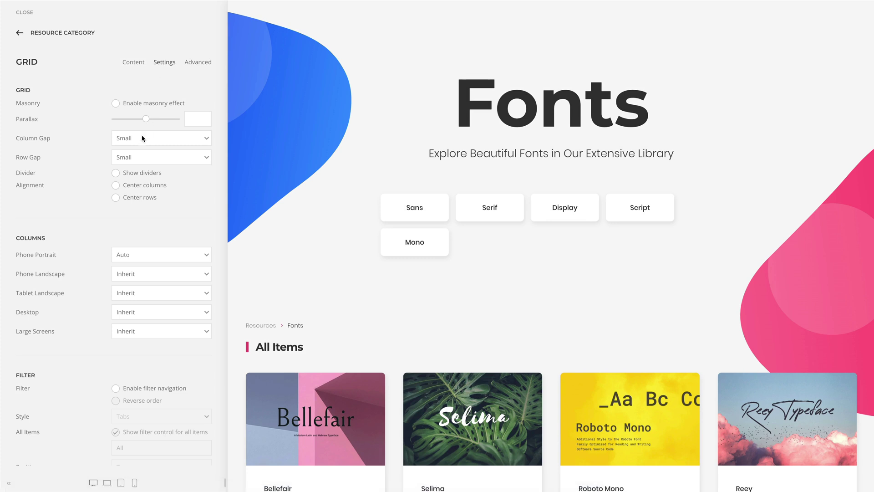
{"action": "left_click", "coordinate": [116, 185]}
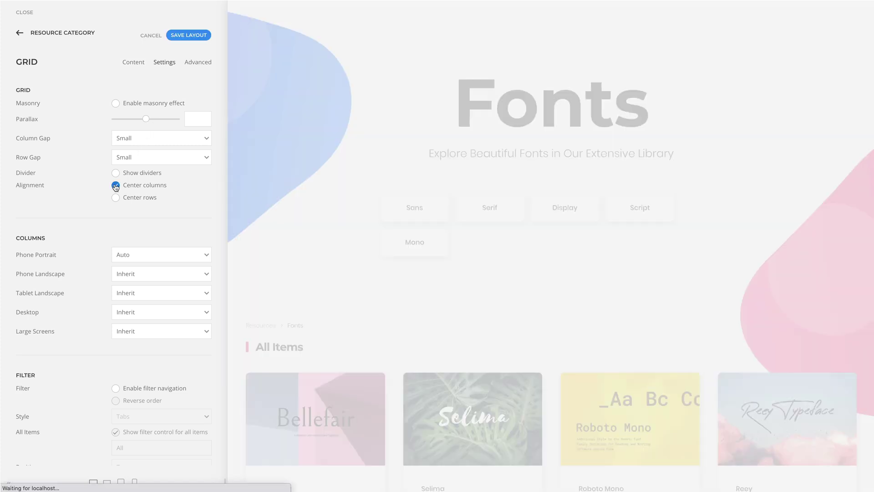